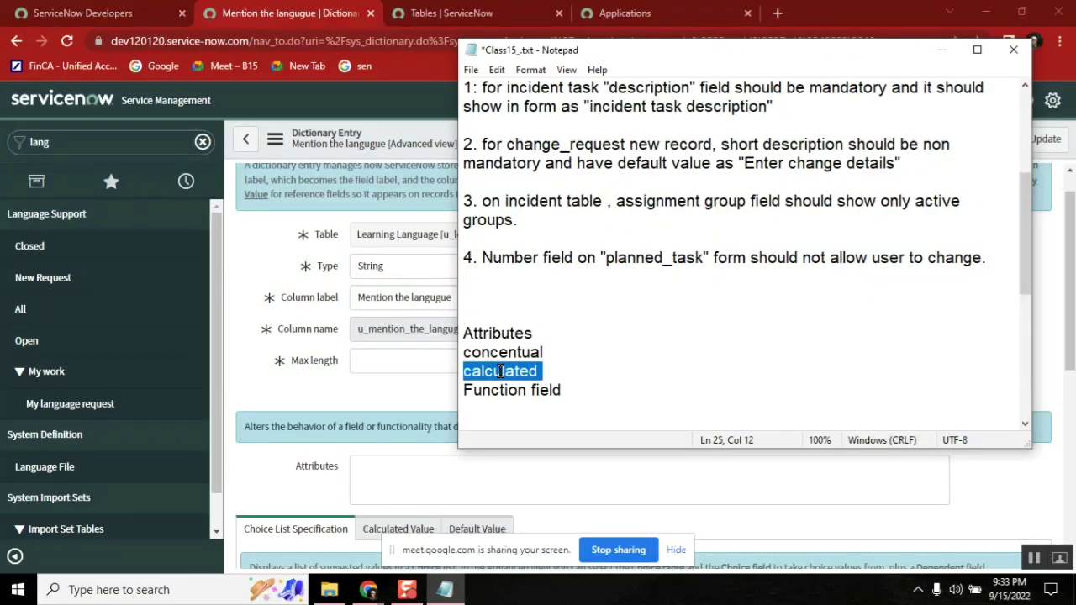
Go back to the dictionary entry tab and clear the 'lang' navigator filter.
click(437, 14)
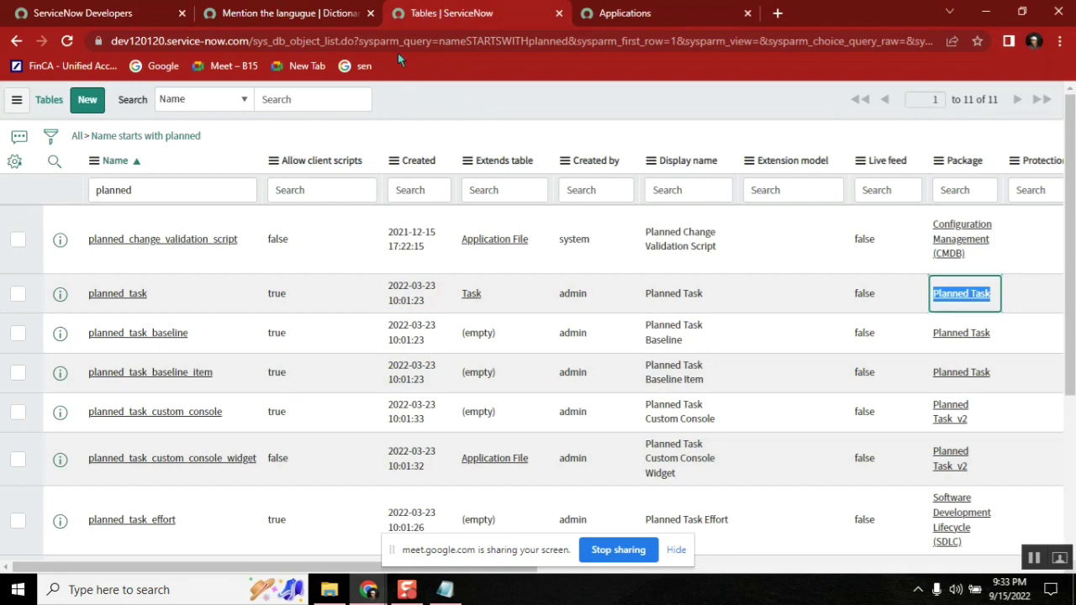
click(298, 13)
double_click(88, 141)
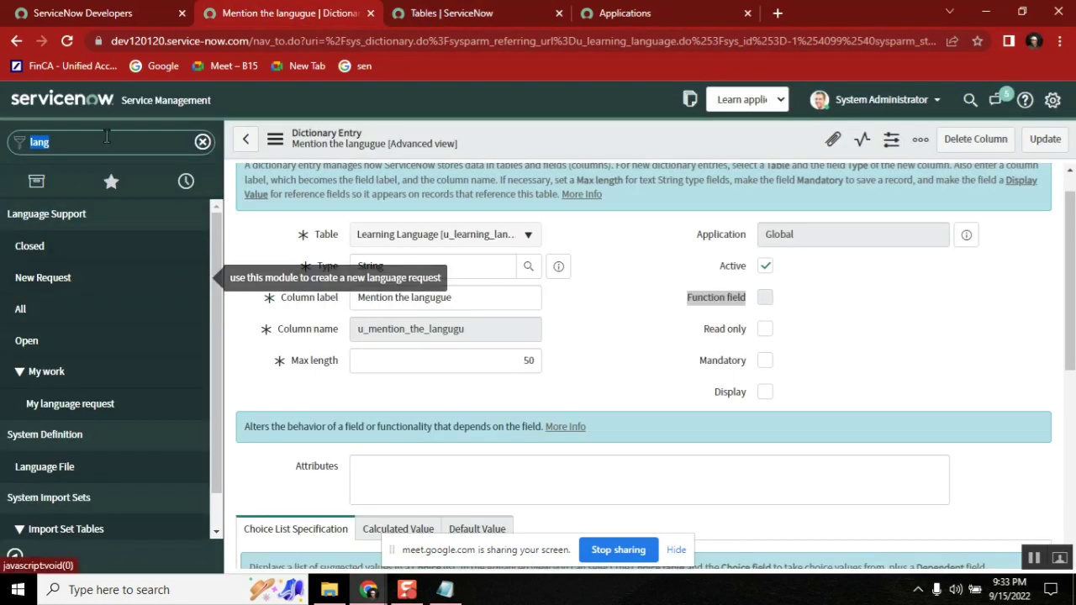
text(user)
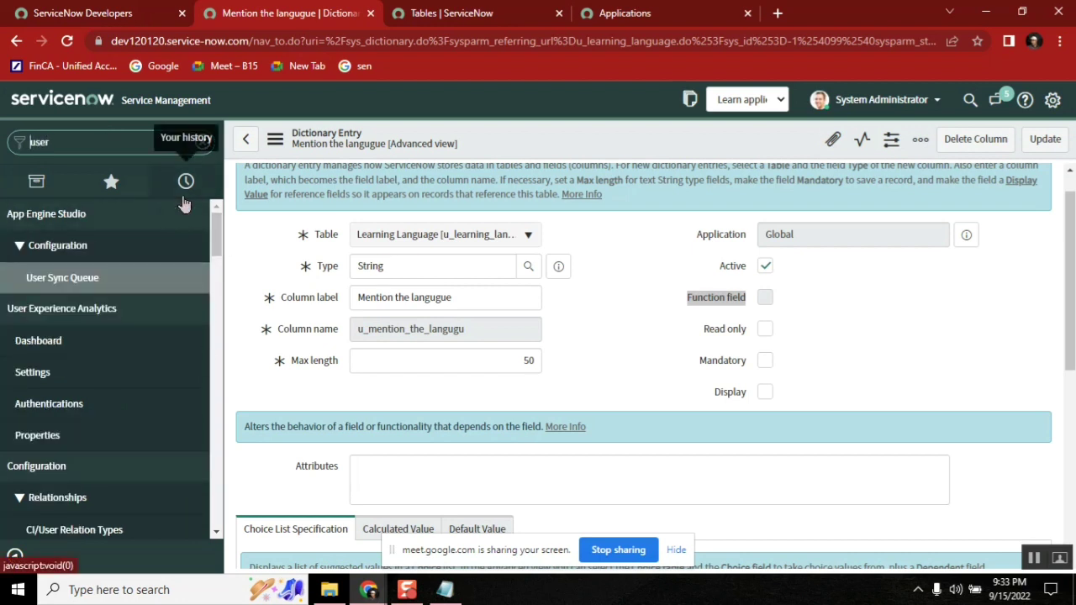
key(ctrl+a)
text(sys_u)
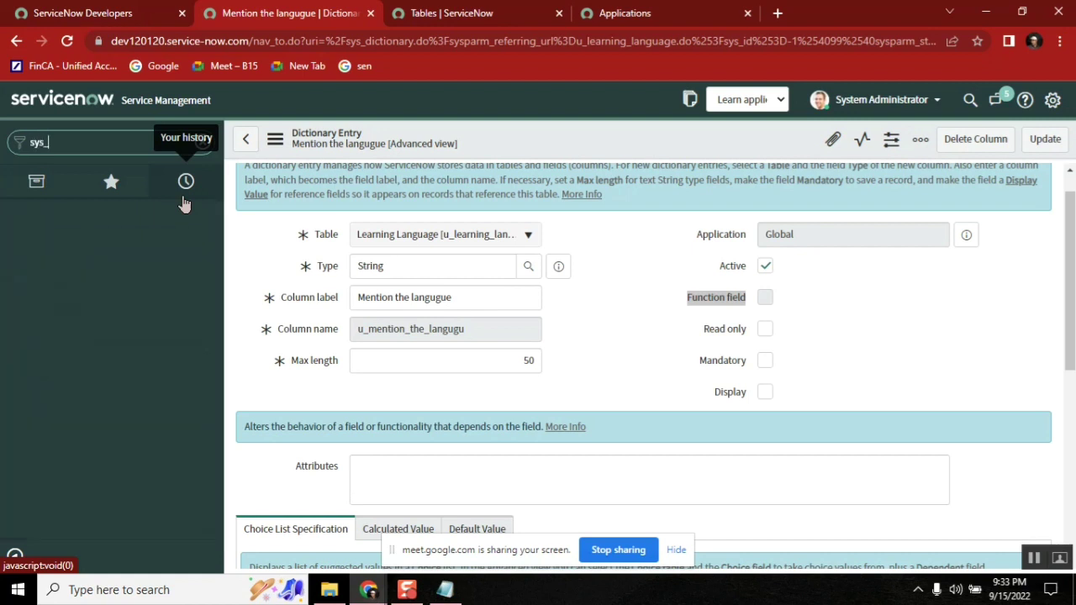
text(ser.L)
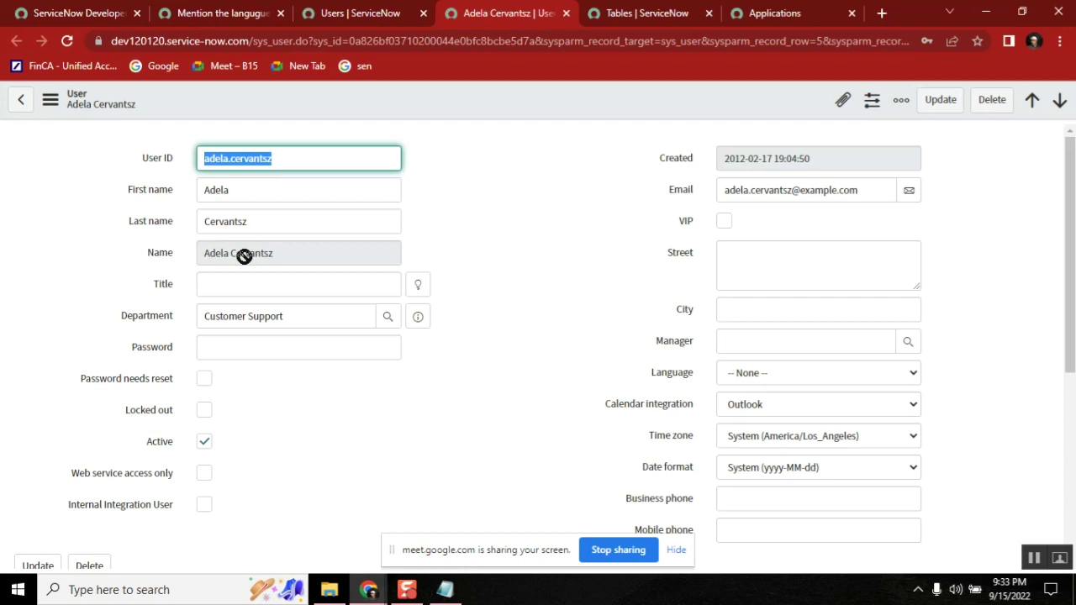
Try dragging names into the read-only Name field, then add 'a' to First name.
double_click(249, 252)
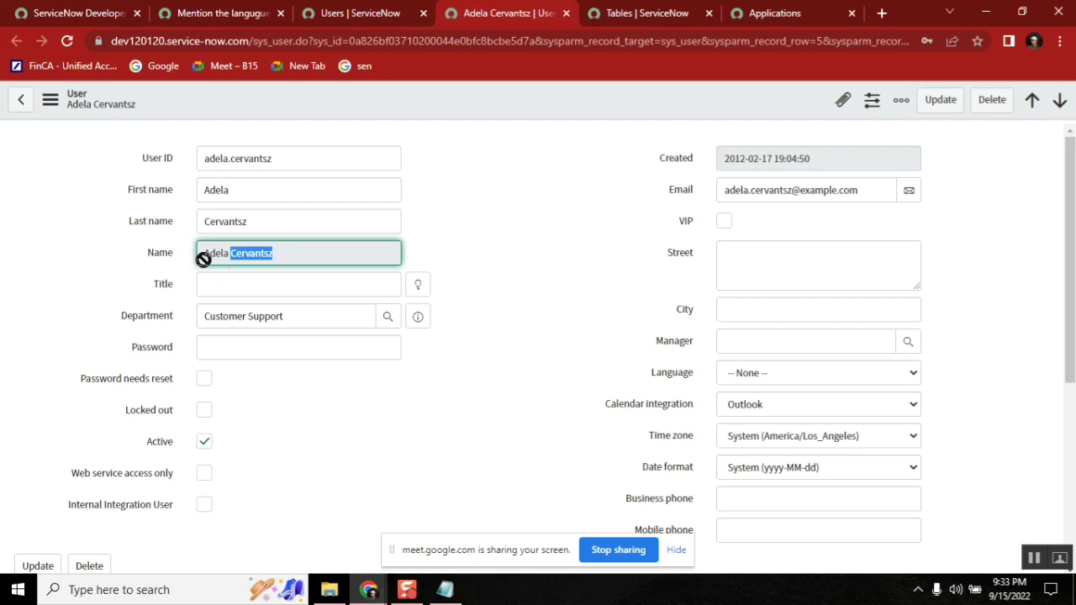
drag(278, 243, 180, 257)
click(161, 255)
drag(210, 252, 212, 244)
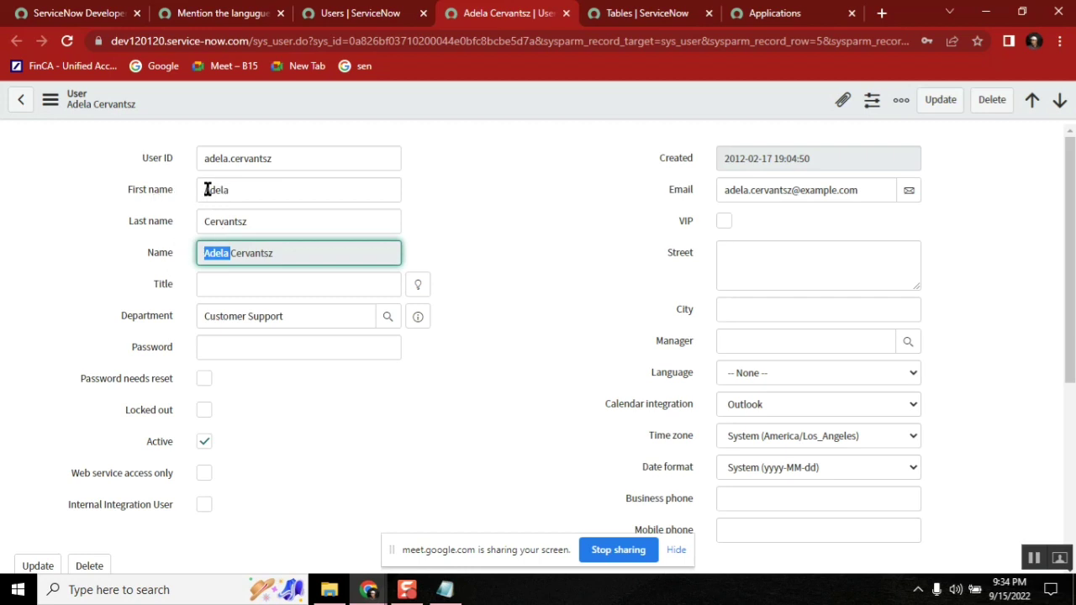
double_click(209, 190)
double_click(220, 221)
drag(220, 220, 286, 253)
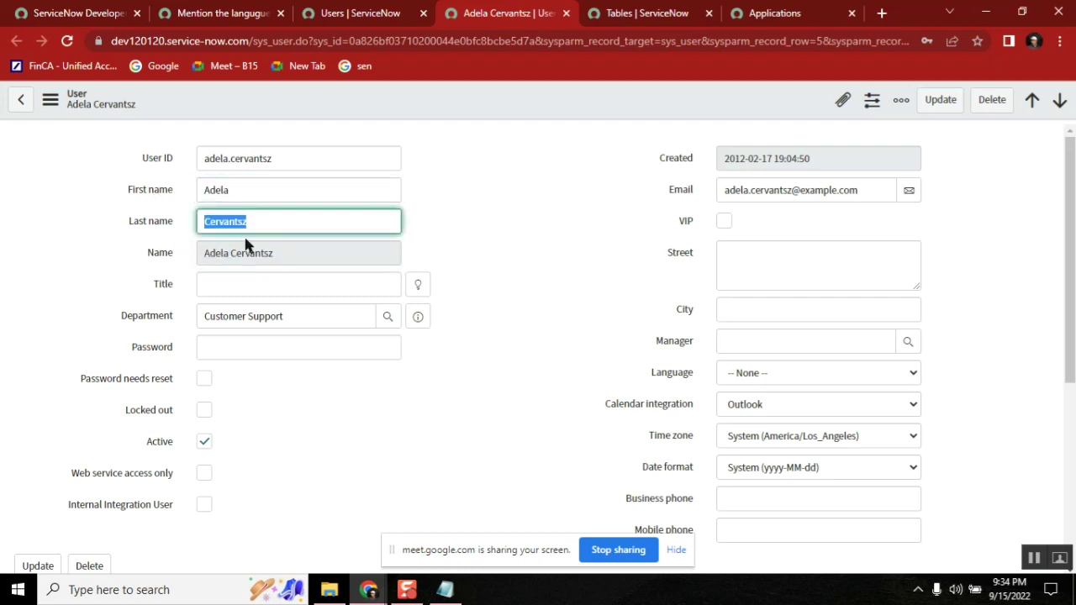
click(243, 190)
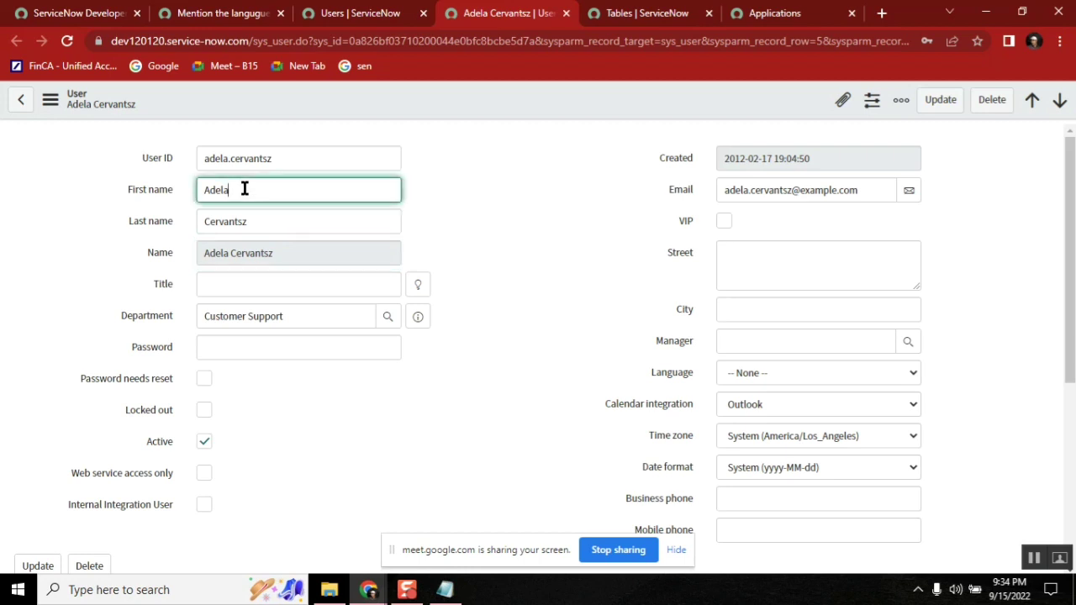
text(a)
click(538, 225)
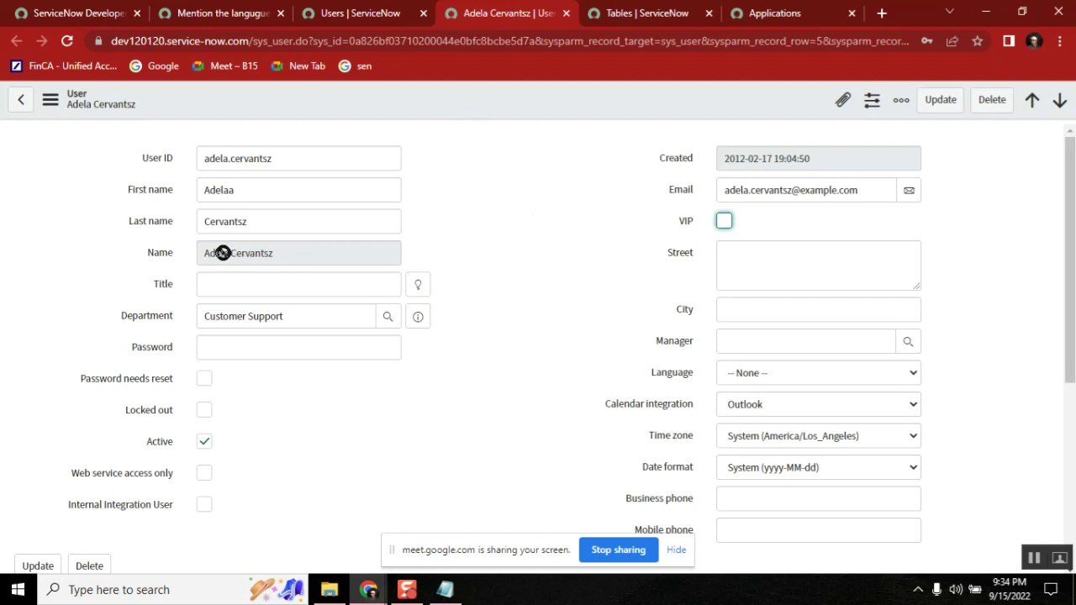
Save the user record and check its first name, last name and Name fields.
right_click(406, 98)
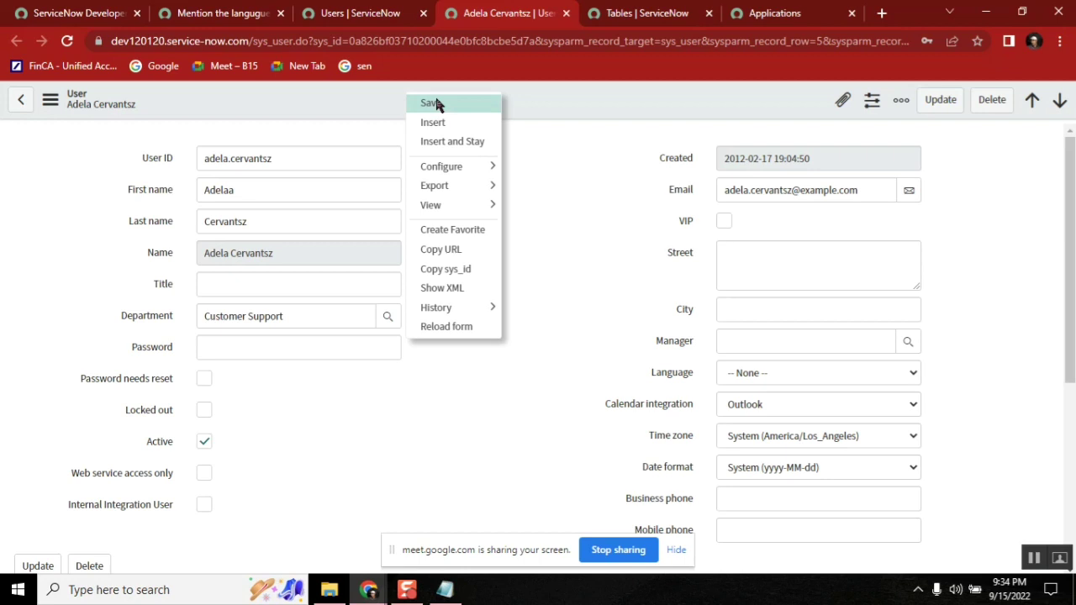
click(435, 102)
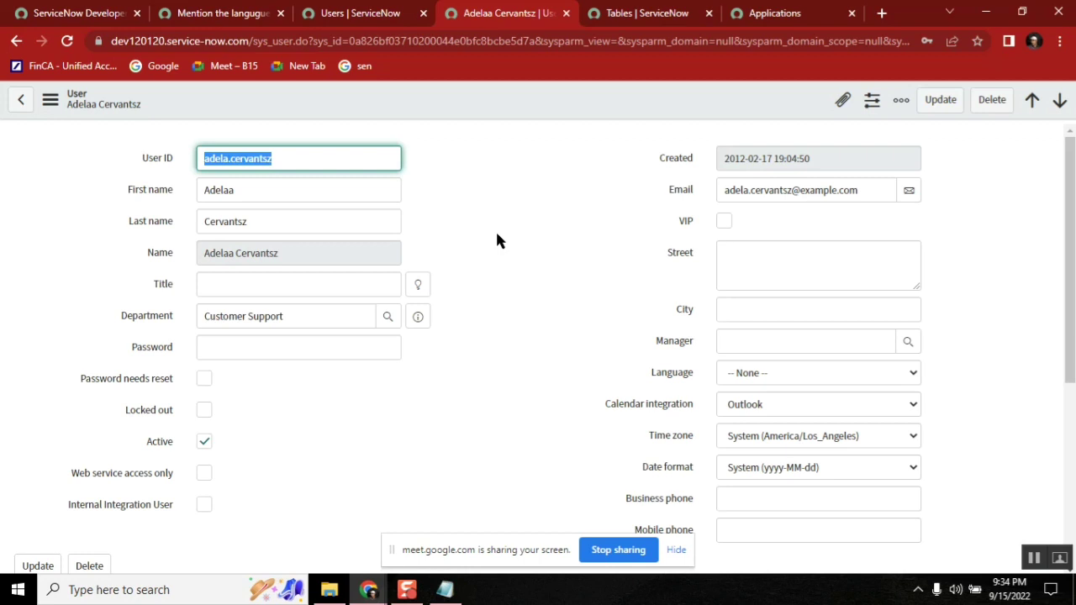
click(221, 190)
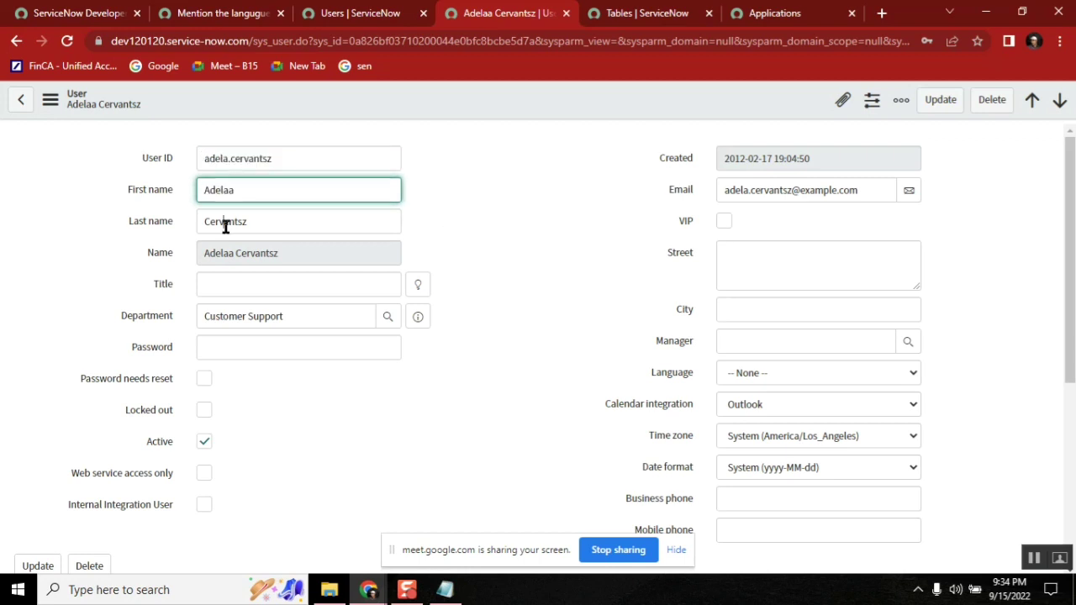
double_click(226, 223)
click(235, 251)
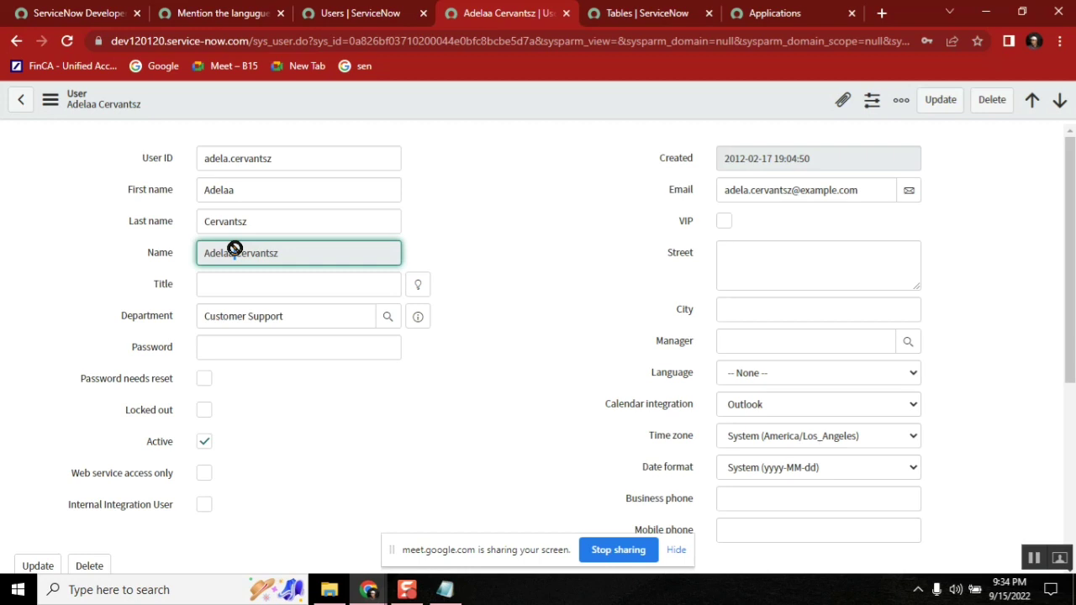
click(161, 258)
Choose Configure Dictionary from the Name label's context menu.
right_click(164, 255)
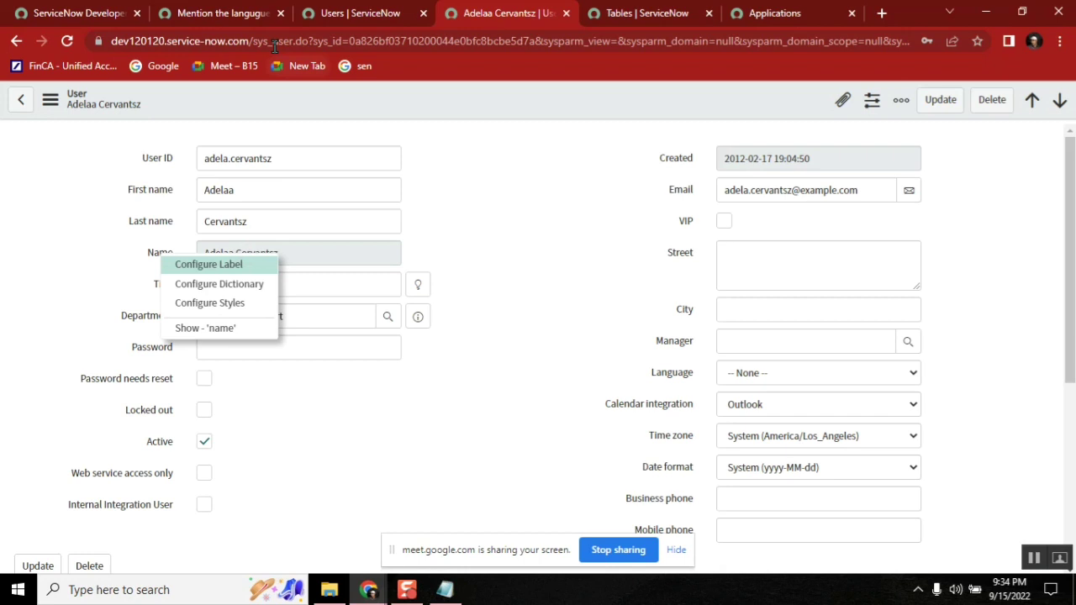
double_click(274, 40)
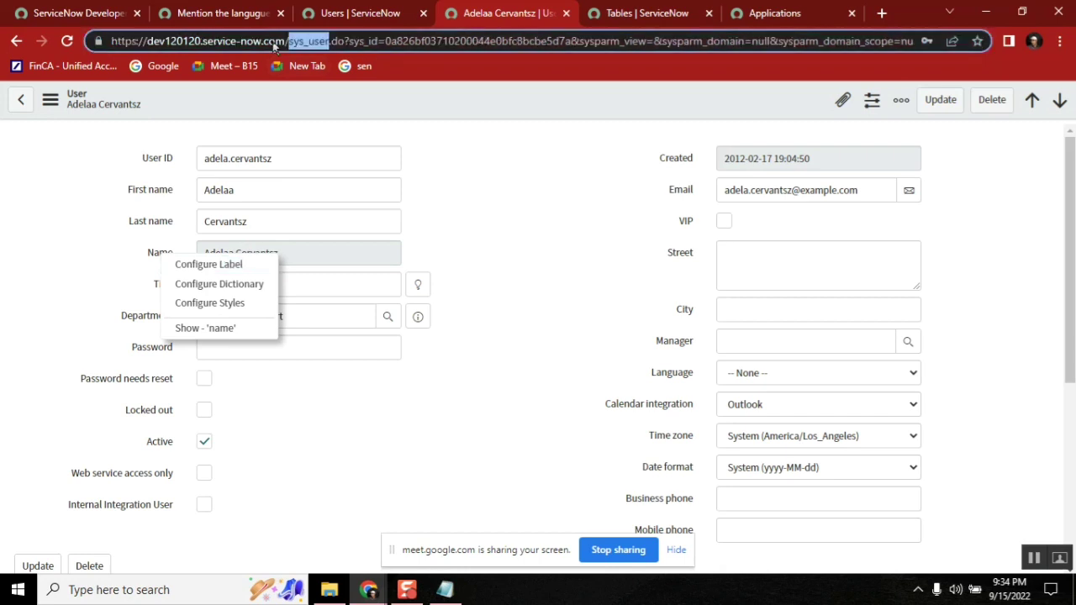
click(251, 294)
click(251, 287)
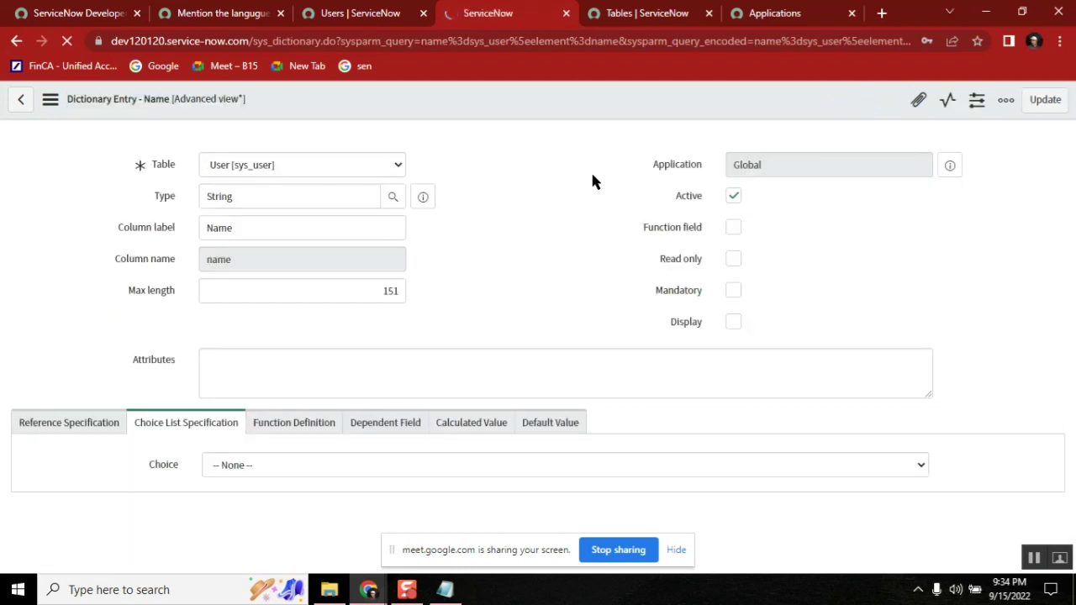
scroll(538, 336, down, 5)
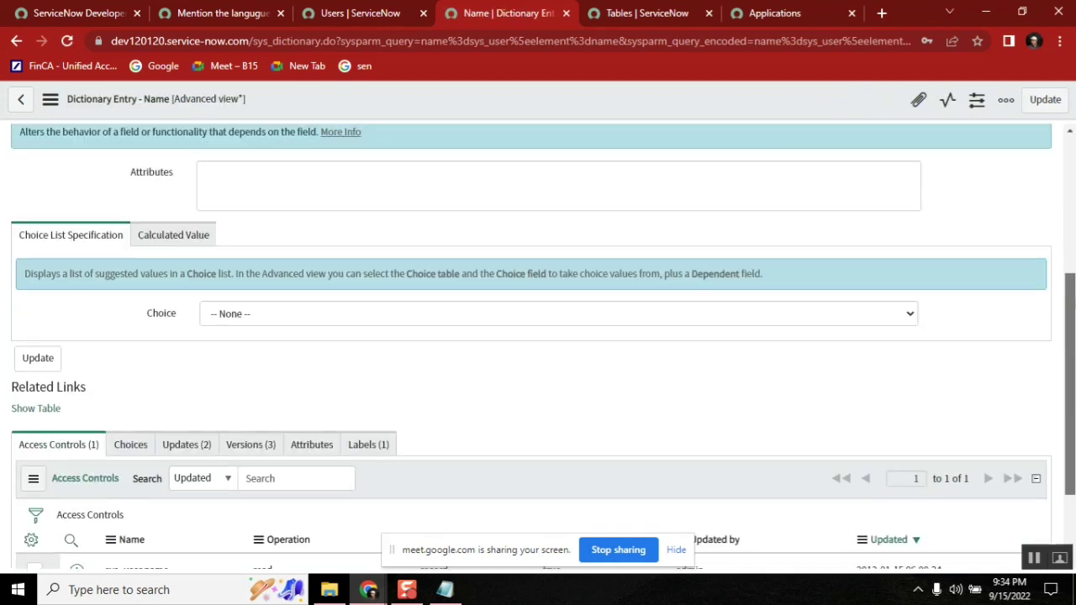
scroll(537, 336, down, 2)
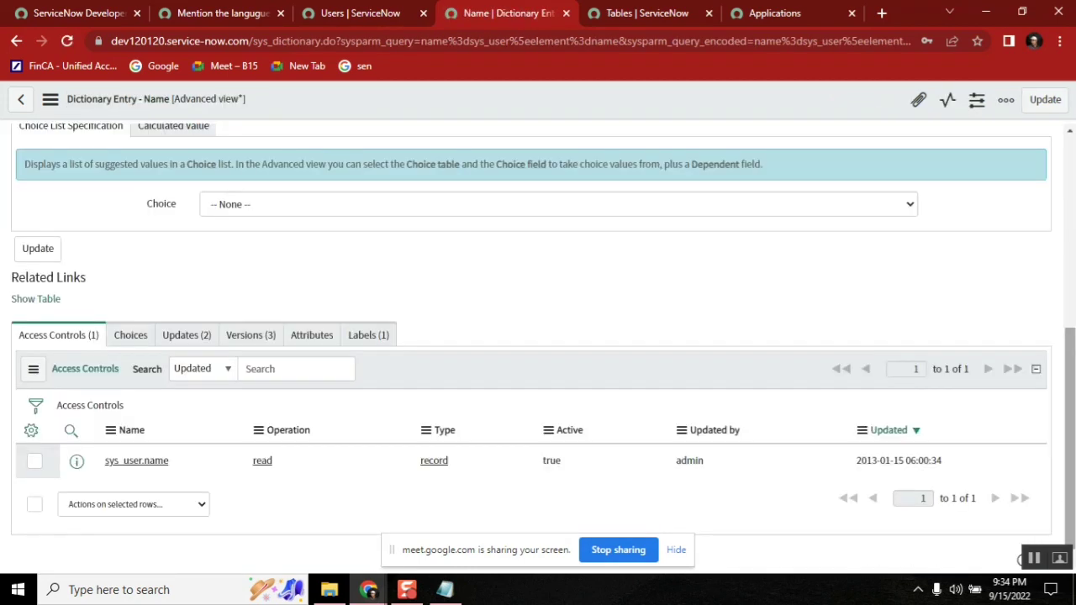
scroll(580, 219, up, 1)
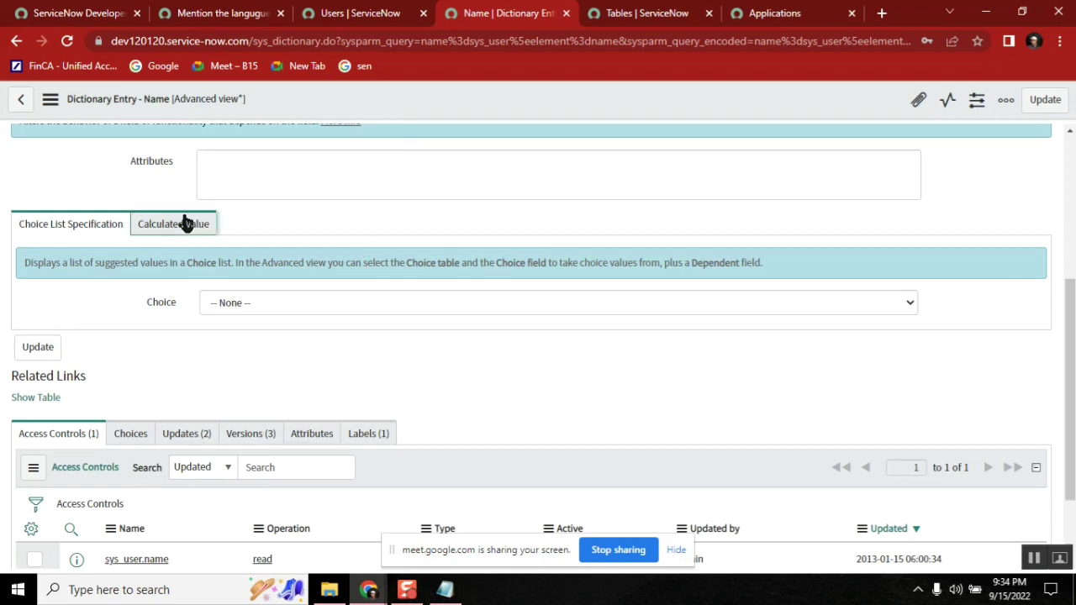
Show the Calculated Value script and highlight first_name, last_name and their joining space.
click(186, 223)
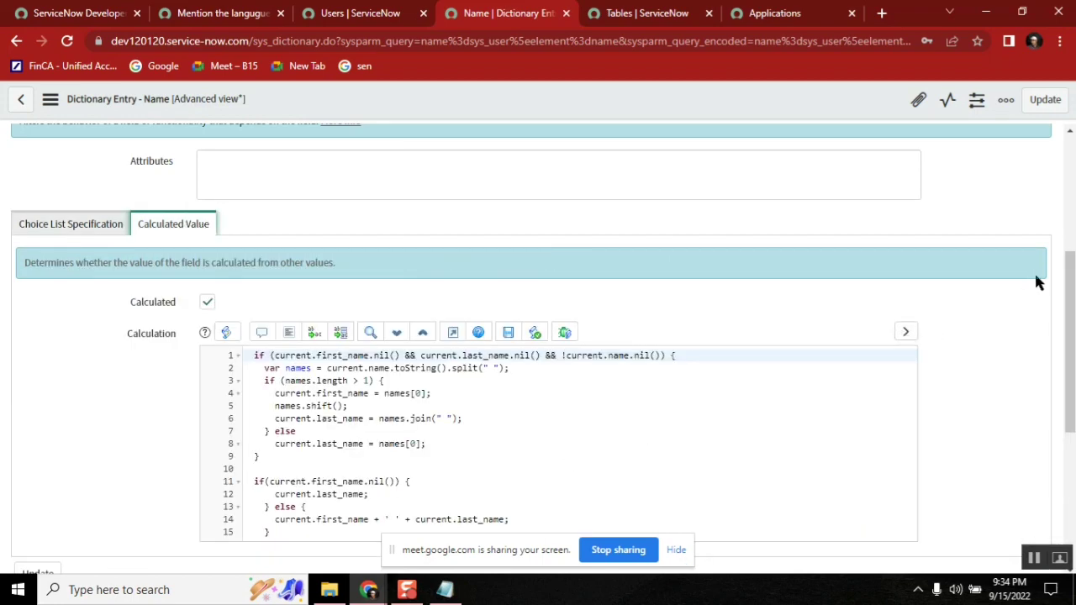
drag(1073, 304, 1073, 314)
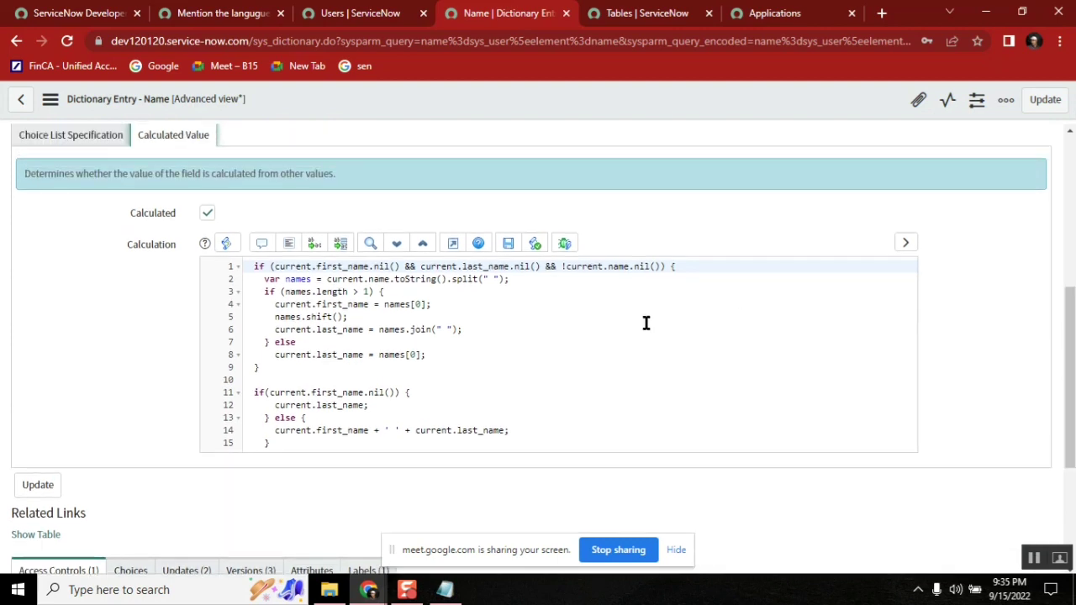
double_click(352, 305)
double_click(347, 329)
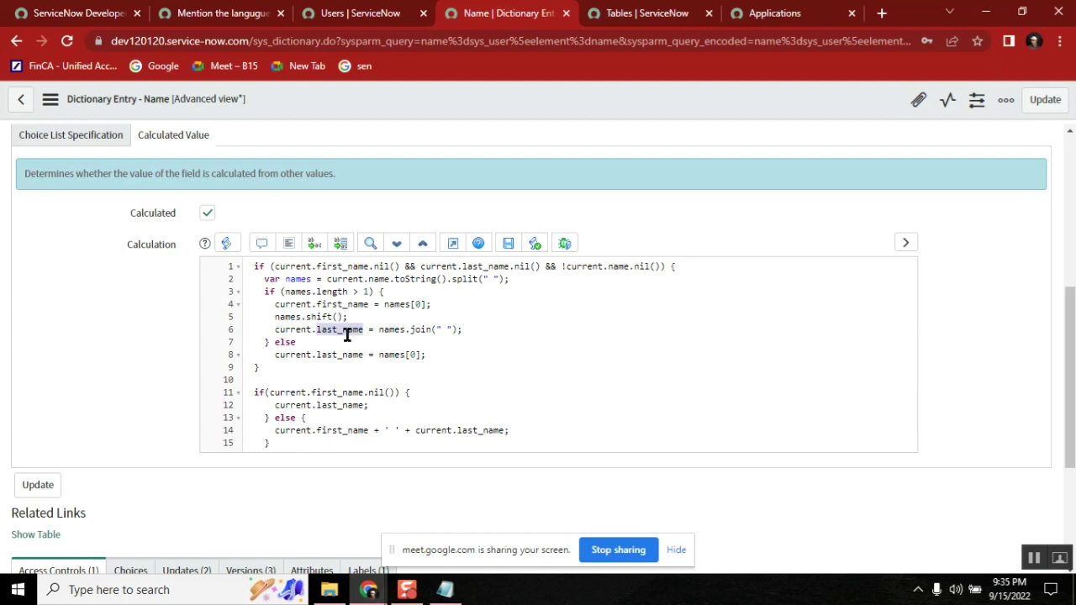
click(322, 430)
double_click(322, 430)
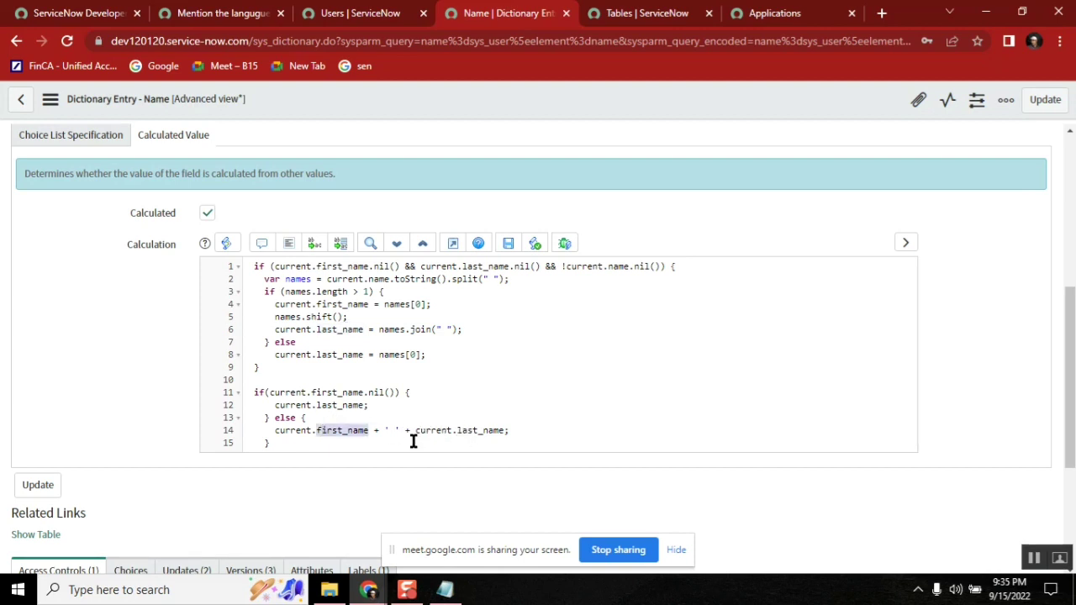
drag(401, 431, 379, 433)
Trace first_name and last_name on script lines 4, 6 and 14, briefly viewing Choice List Specification.
double_click(344, 304)
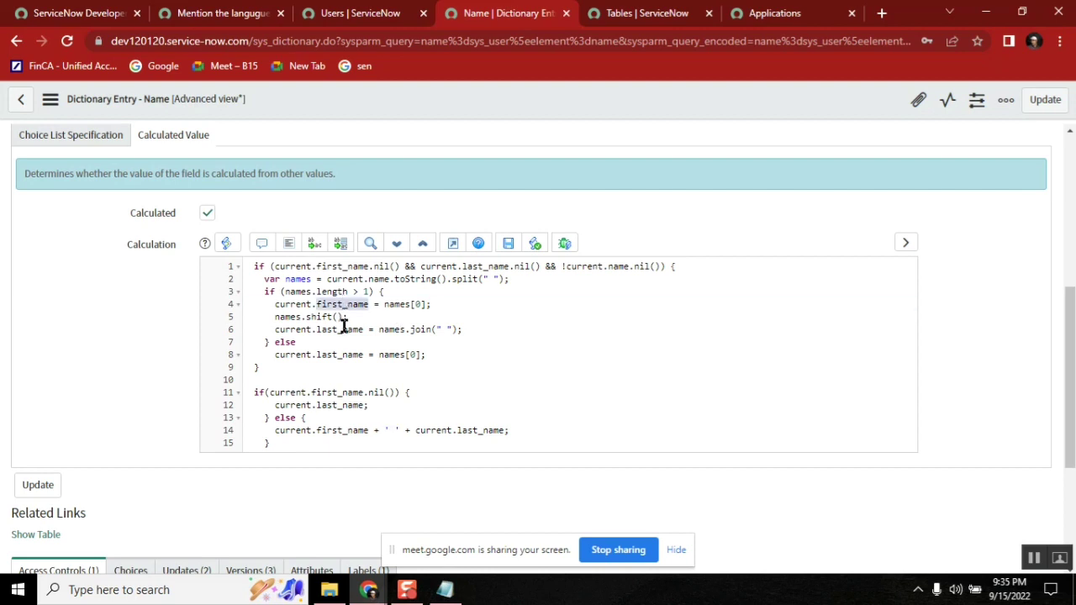
double_click(343, 329)
double_click(347, 430)
double_click(394, 430)
double_click(471, 430)
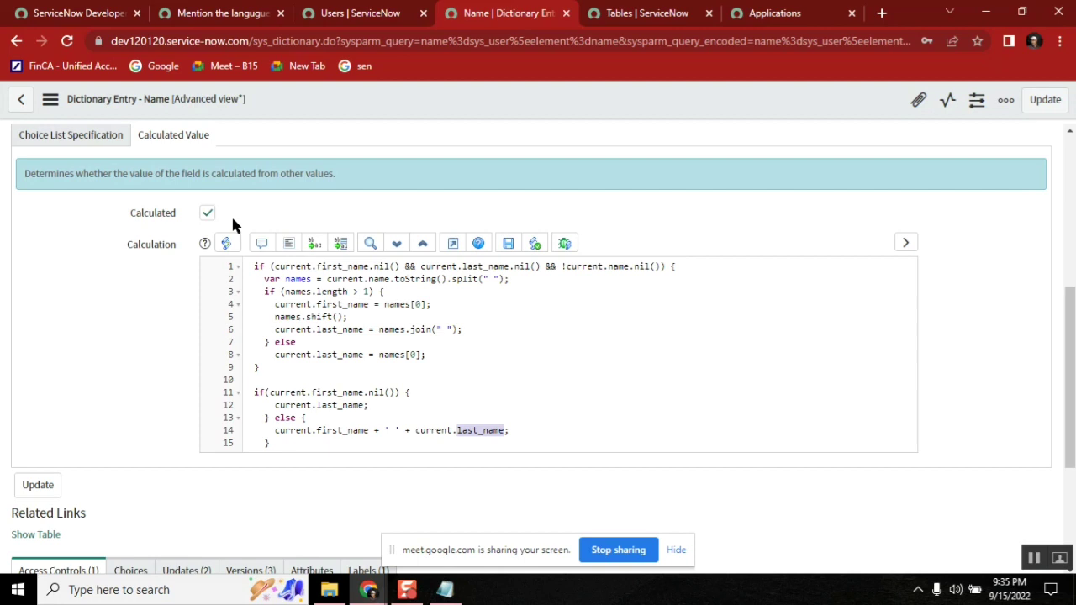
click(74, 139)
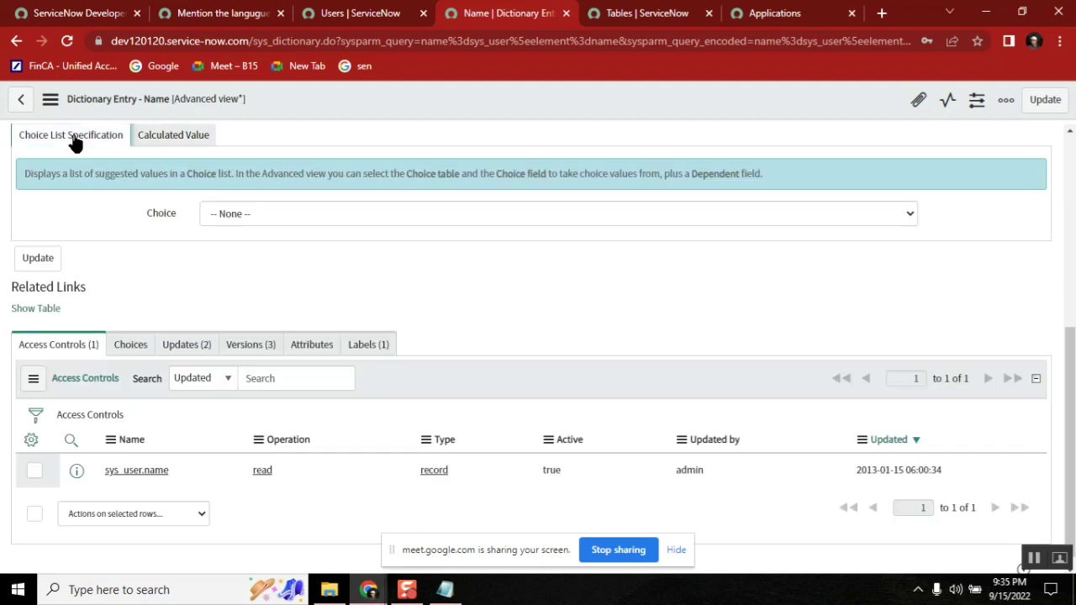
click(181, 139)
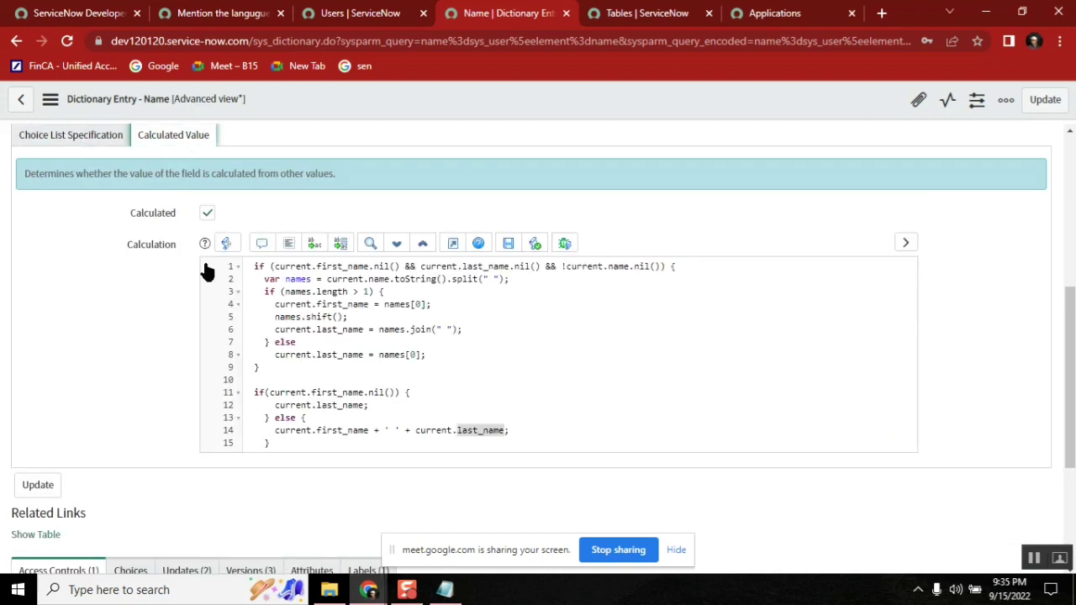